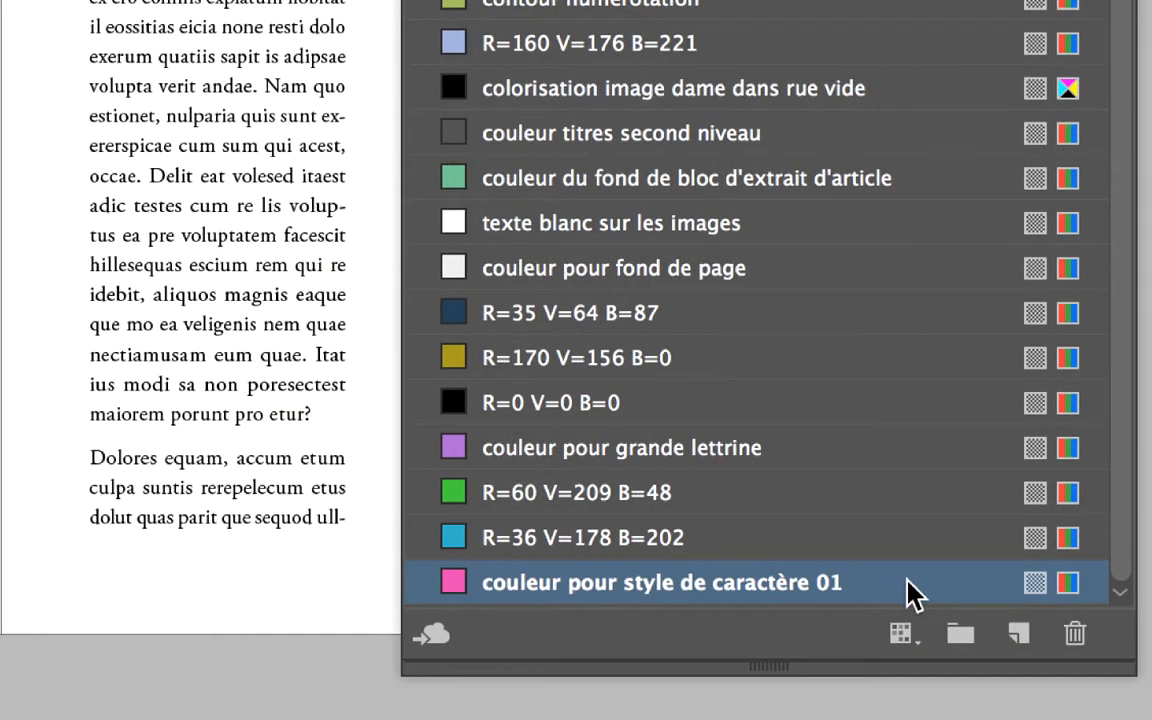
Recolour the swatch "couleur pour style de caractère 01" to blue, RGB 53, 71, 182, and apply the change.
{"action": "double_click", "coordinate": [905, 580]}
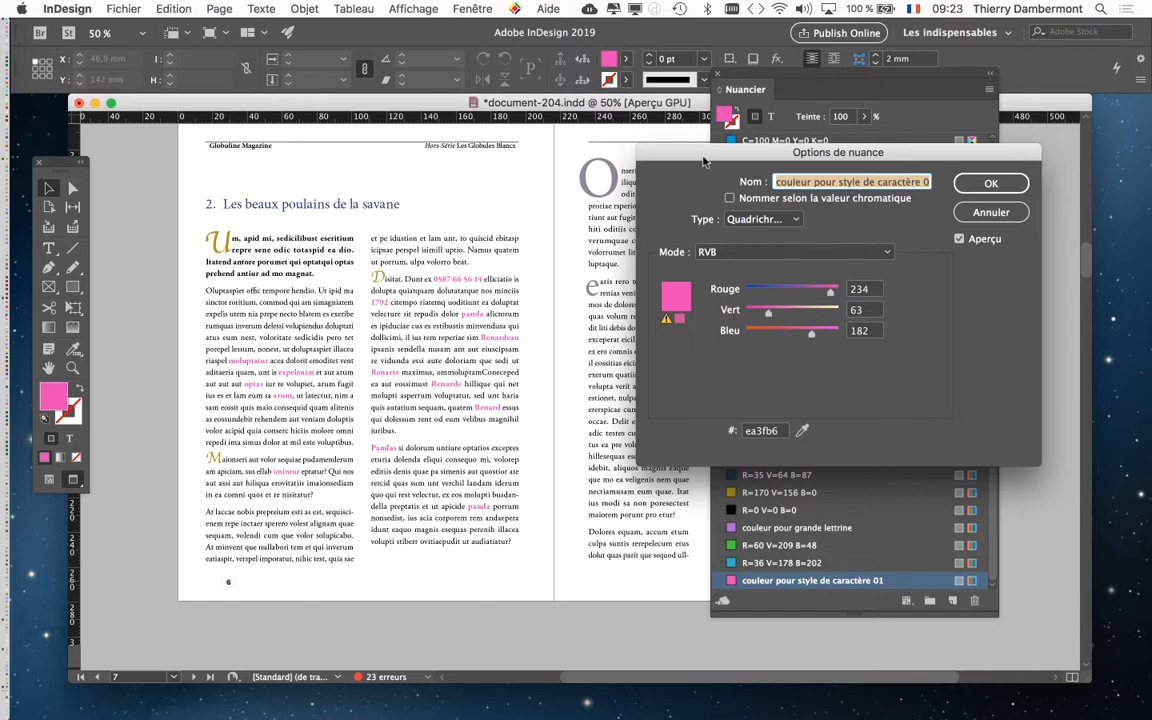
{"action": "left_click_drag", "start_coordinate": [703, 160], "coordinate": [618, 89]}
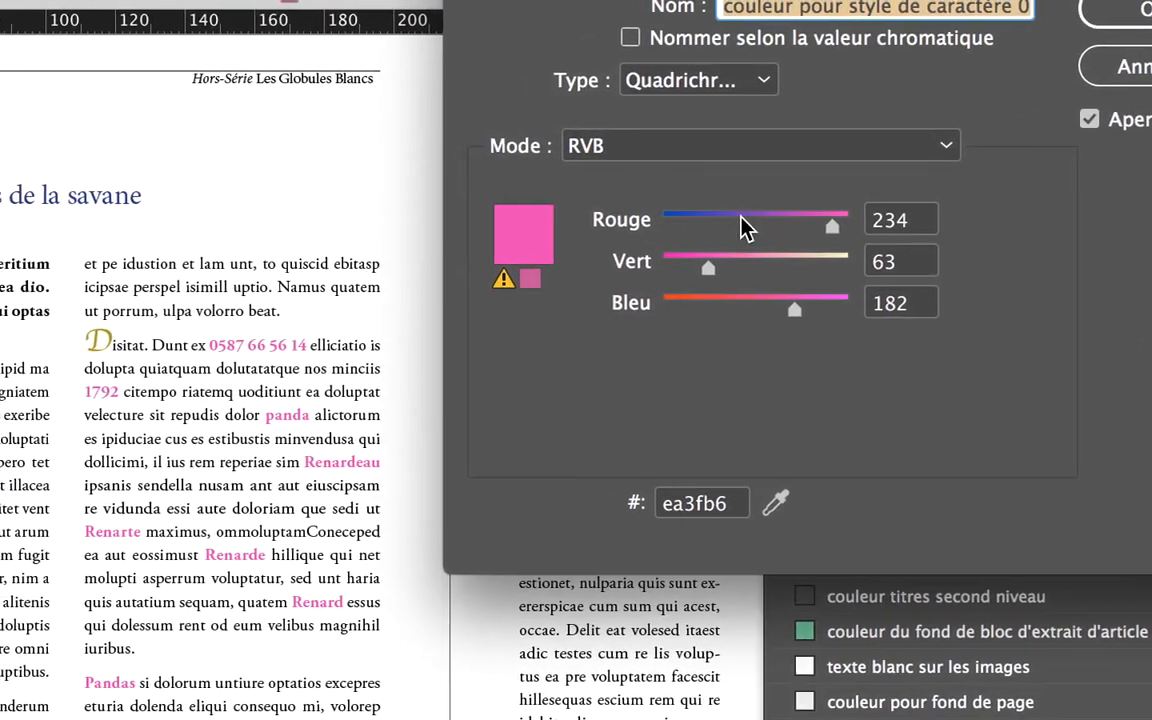
{"action": "left_click", "coordinate": [740, 228]}
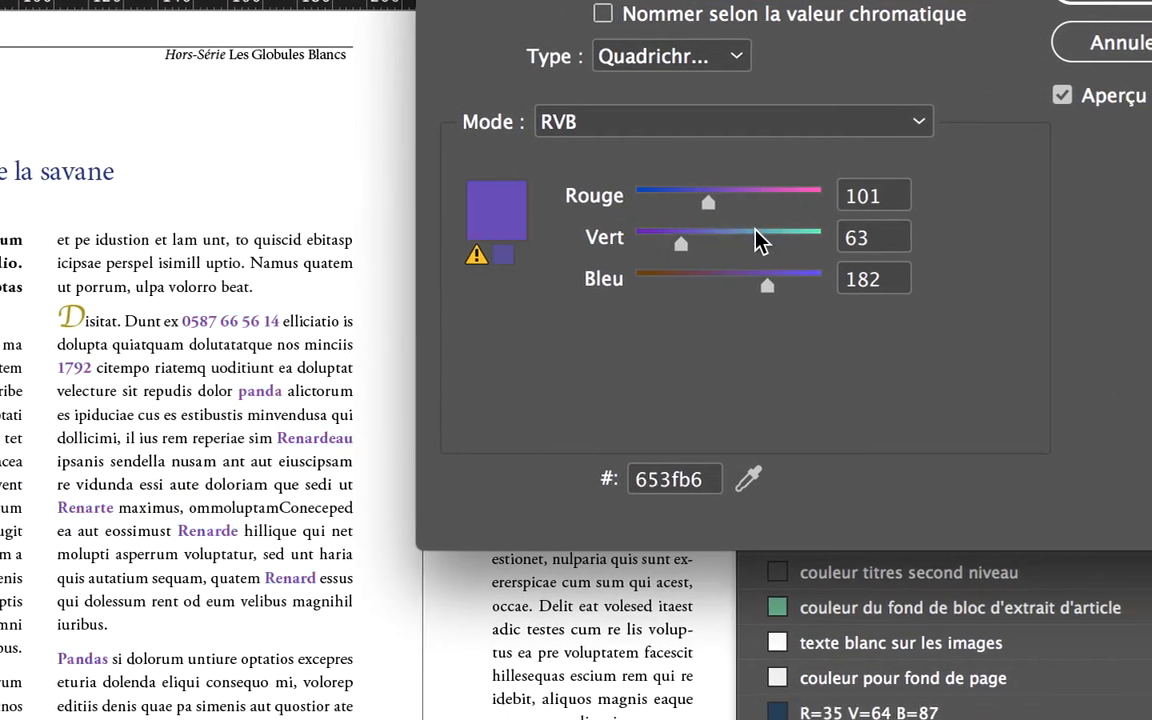
{"action": "left_click", "coordinate": [797, 263]}
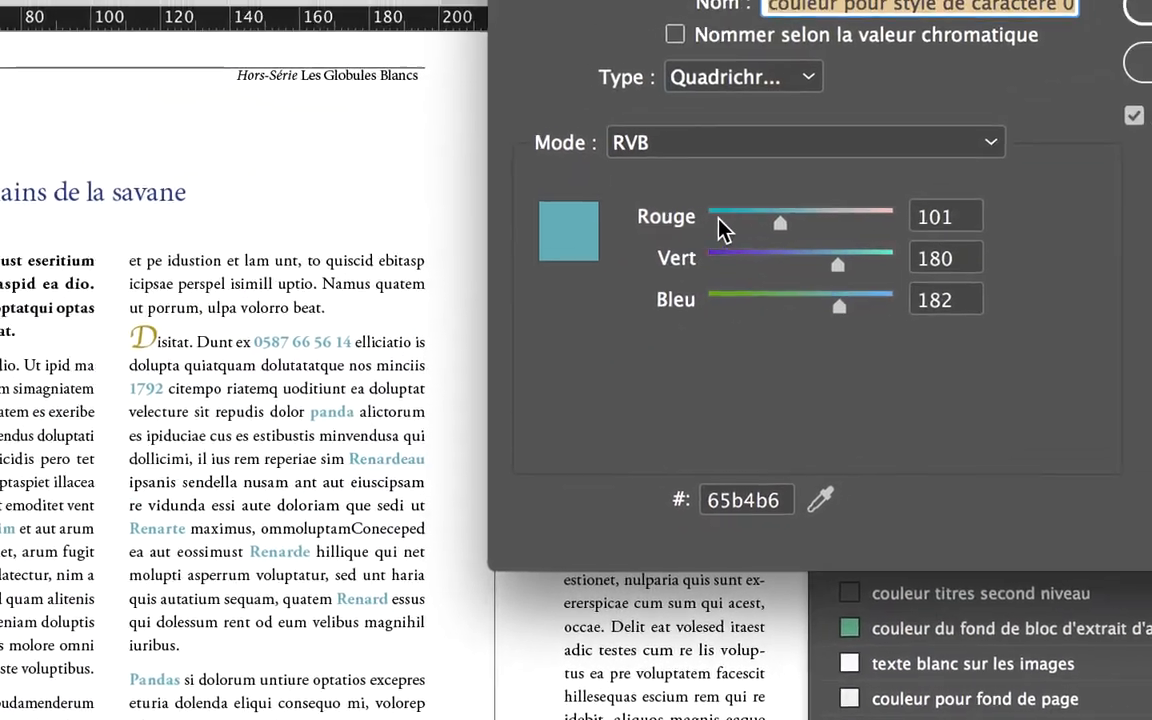
{"action": "left_click", "coordinate": [689, 172]}
{"action": "left_click", "coordinate": [701, 214]}
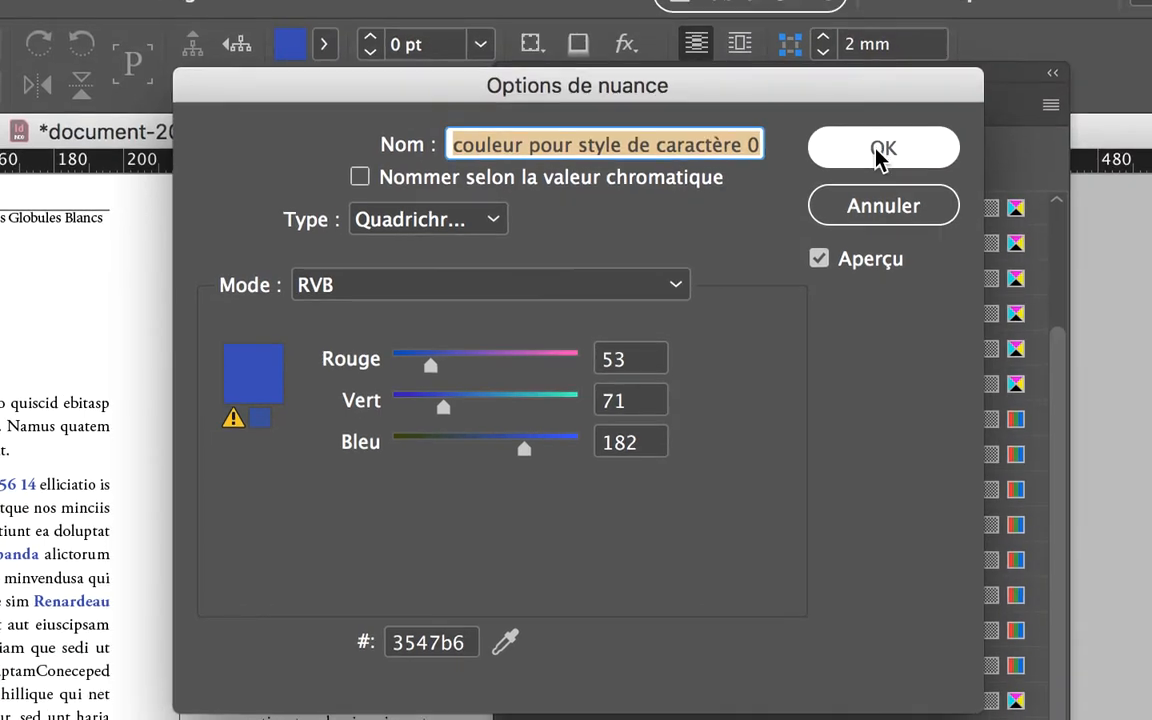
{"action": "left_click", "coordinate": [1067, 8]}
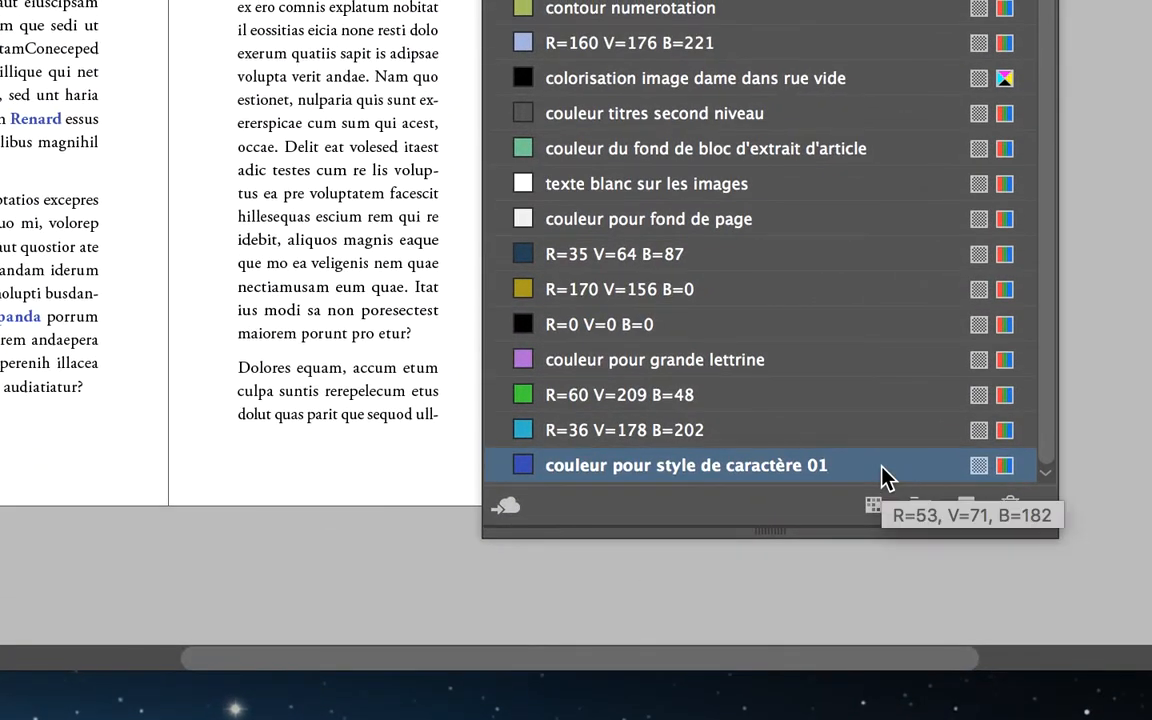
Edit the swatch "couleur pour style de caractère 01" and set its red, green and blue values to 80 each.
{"action": "double_click", "coordinate": [885, 478]}
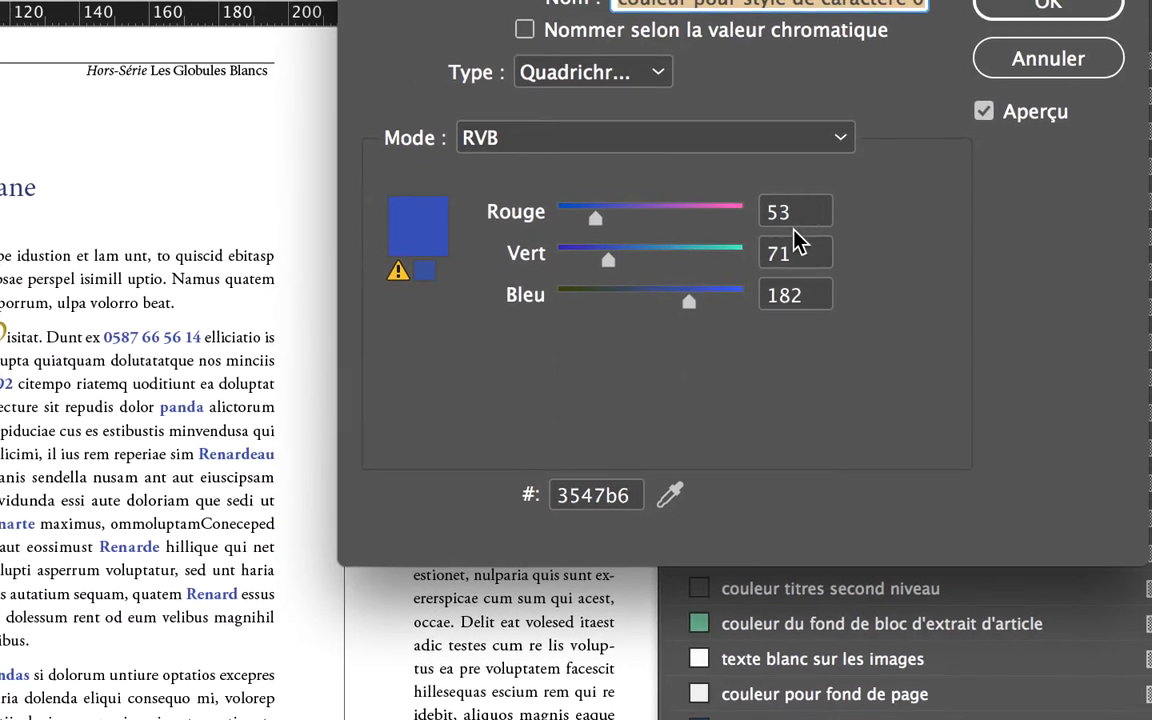
{"action": "left_click", "coordinate": [815, 157]}
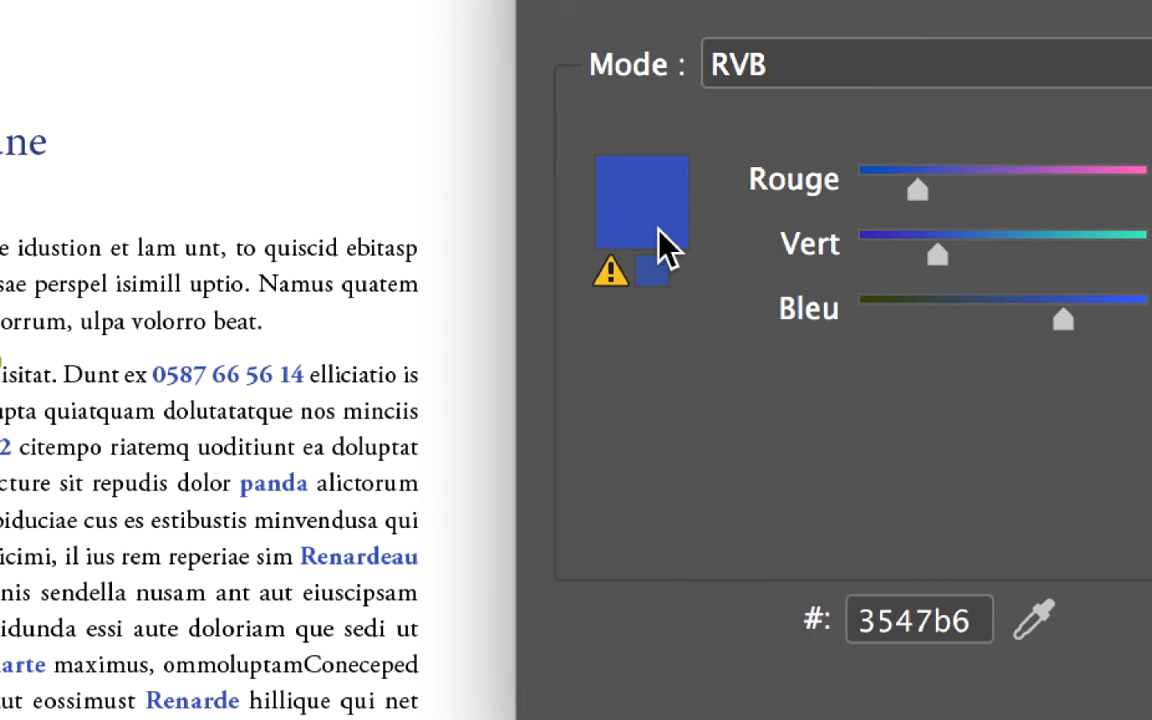
{"action": "left_click", "coordinate": [798, 215]}
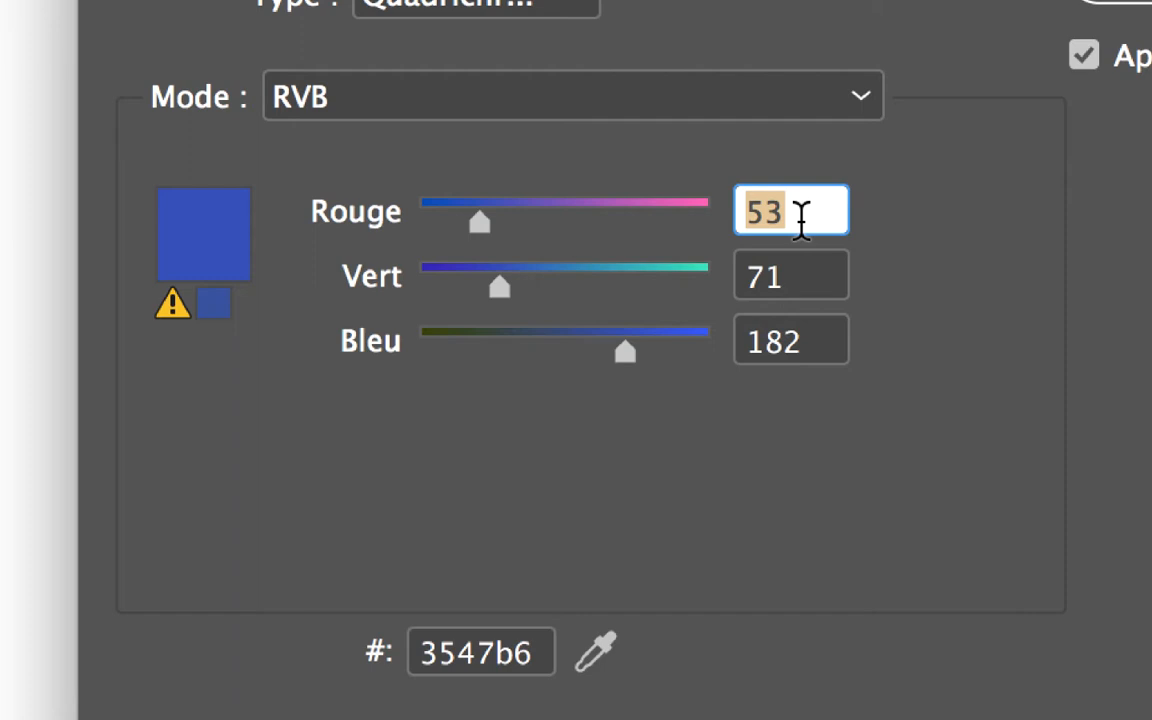
{"action": "type", "text": "80"}
{"action": "key", "text": "Tab"}
{"action": "type", "text": "80"}
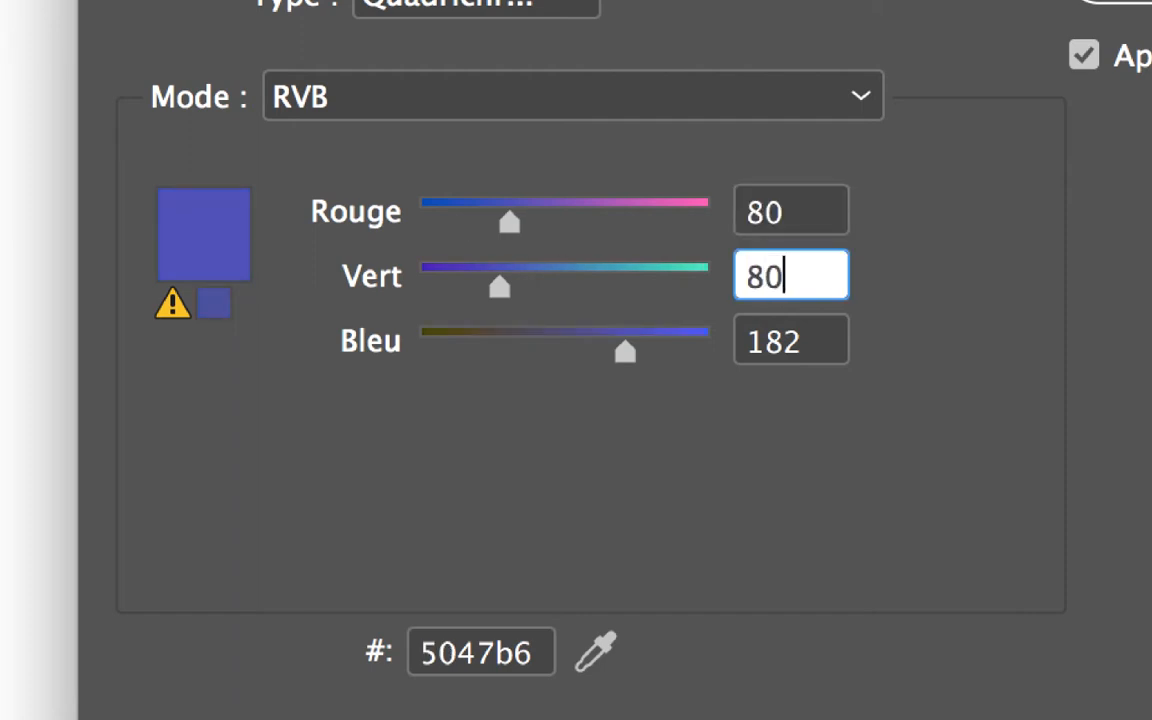
{"action": "key", "text": "Tab"}
{"action": "type", "text": "80"}
{"action": "key", "text": "Tab"}
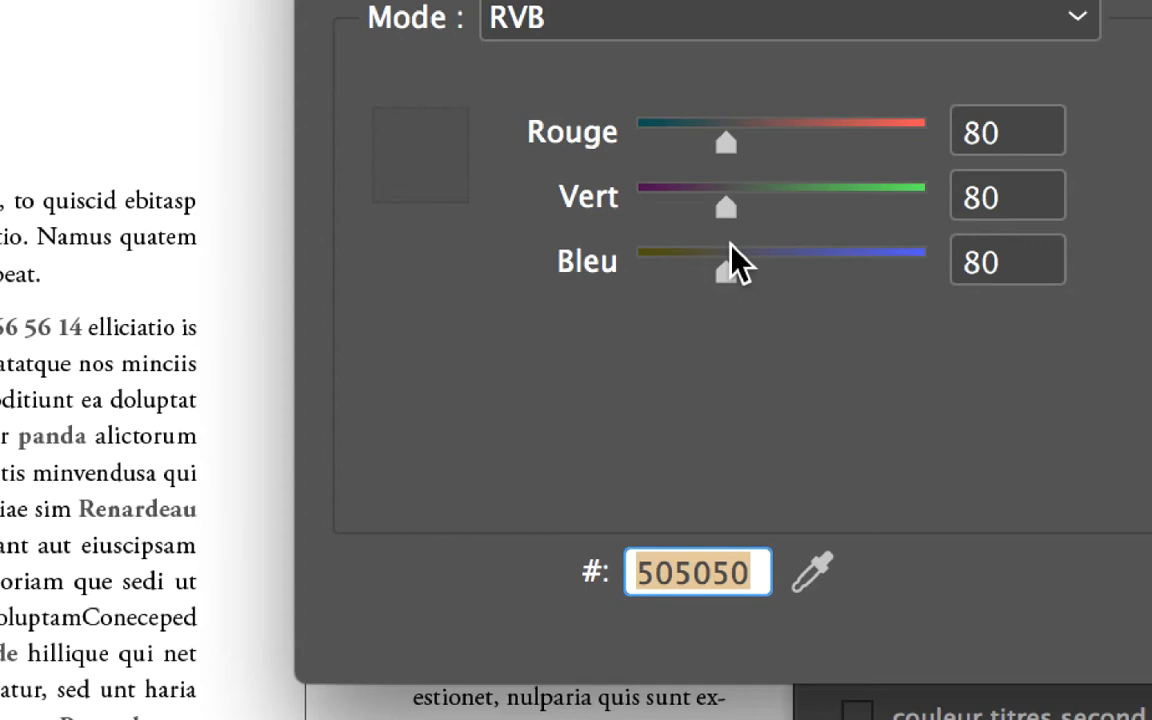
Lighten the swatch's grey to RGB 98, 98, 98 (hex 626262) and apply the change.
{"action": "left_click_drag", "start_coordinate": [728, 210], "coordinate": [823, 210]}
{"action": "mouse_move", "coordinate": [752, 237]}
{"action": "left_mouse_down"}
{"action": "mouse_move", "coordinate": [782, 237]}
{"action": "mouse_move", "coordinate": [648, 237]}
{"action": "mouse_move", "coordinate": [737, 240]}
{"action": "left_mouse_up"}
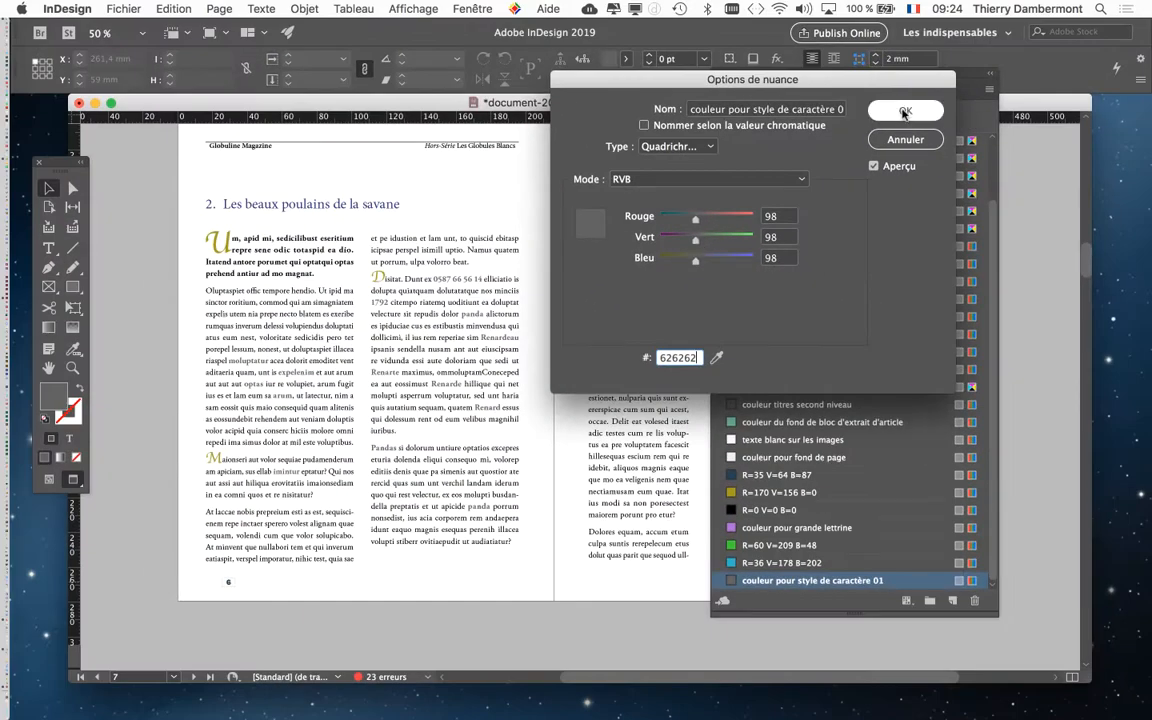
{"action": "left_click", "coordinate": [903, 113]}
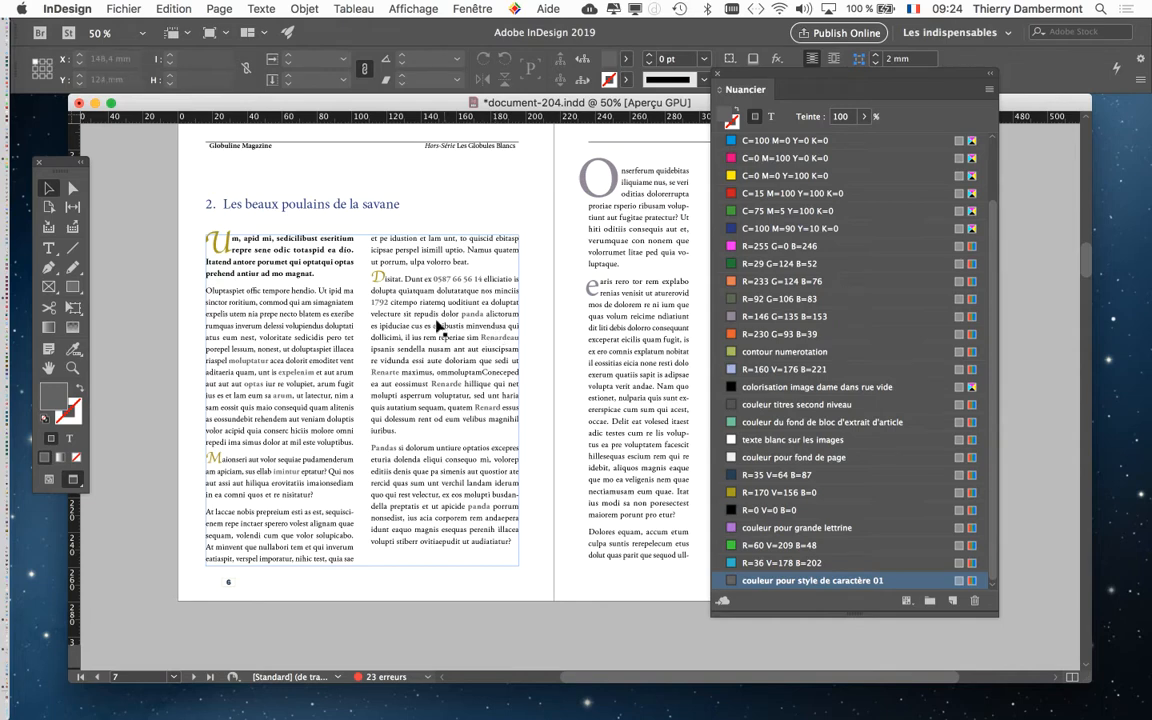
Examine the grey words in the body text at 75% and the black [Noir] swatch, then close the swatch list.
{"action": "scroll", "coordinate": [445, 316], "scroll_direction": "up", "scroll_amount": 1}
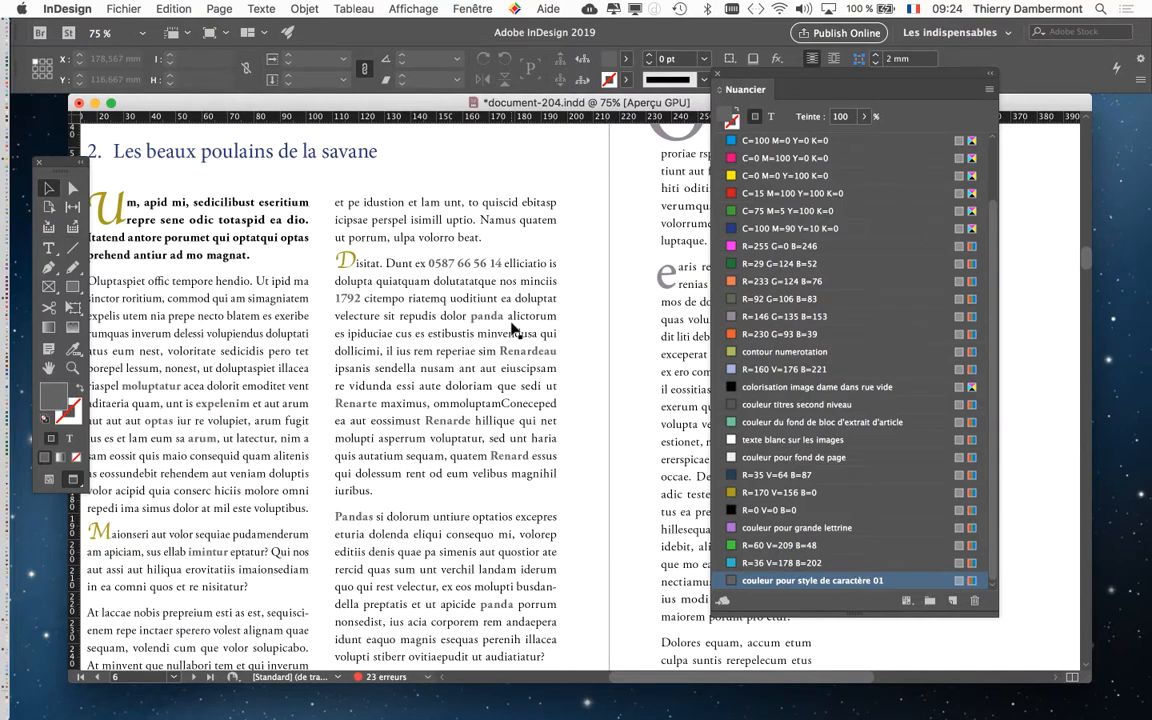
{"action": "scroll", "coordinate": [903, 468], "scroll_direction": "up", "scroll_amount": 3}
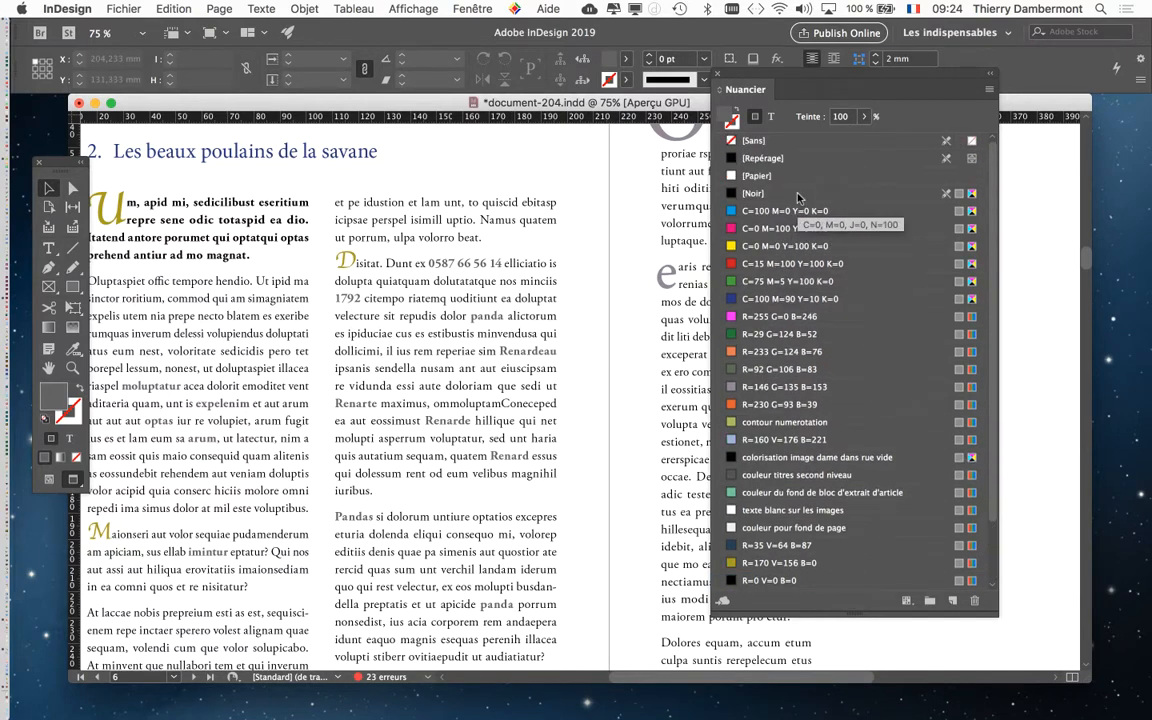
{"action": "scroll", "coordinate": [860, 400], "scroll_direction": "down", "scroll_amount": 2}
{"action": "left_click", "coordinate": [905, 581]}
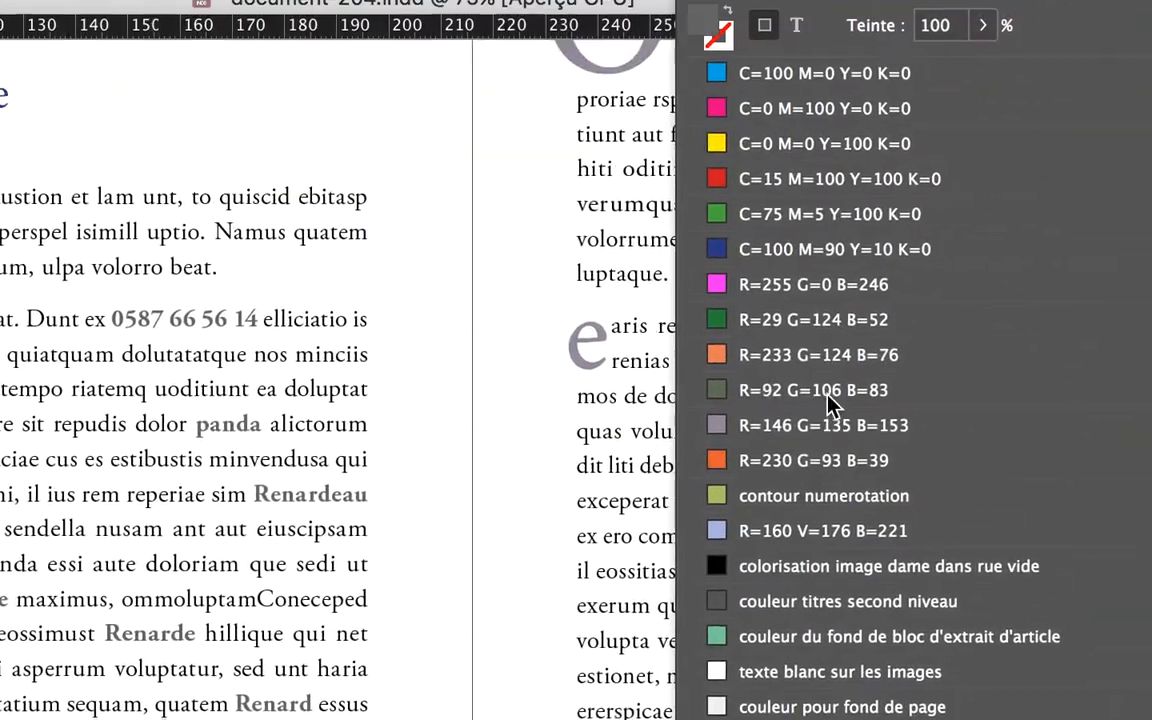
{"action": "scroll", "coordinate": [744, 355], "scroll_direction": "up", "scroll_amount": 3}
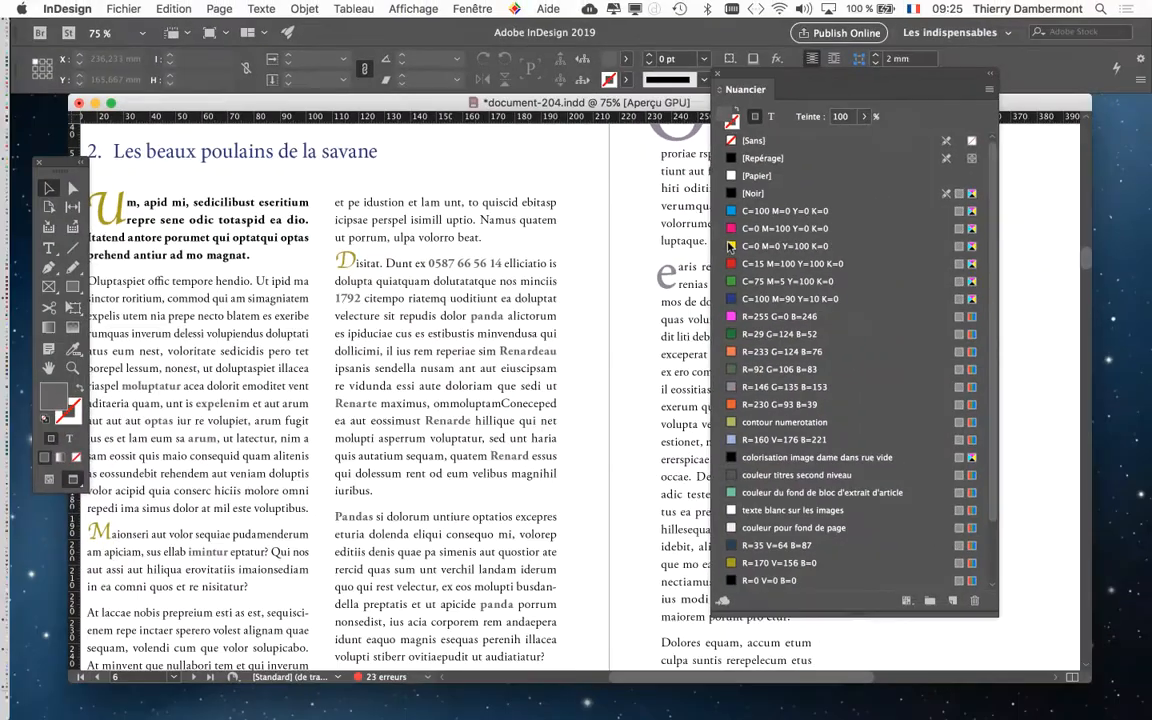
{"action": "left_click", "coordinate": [720, 78]}
Open the options of the character style "Style de caractère 01" beside the text so the body columns stay in view.
{"action": "left_click", "coordinate": [261, 9]}
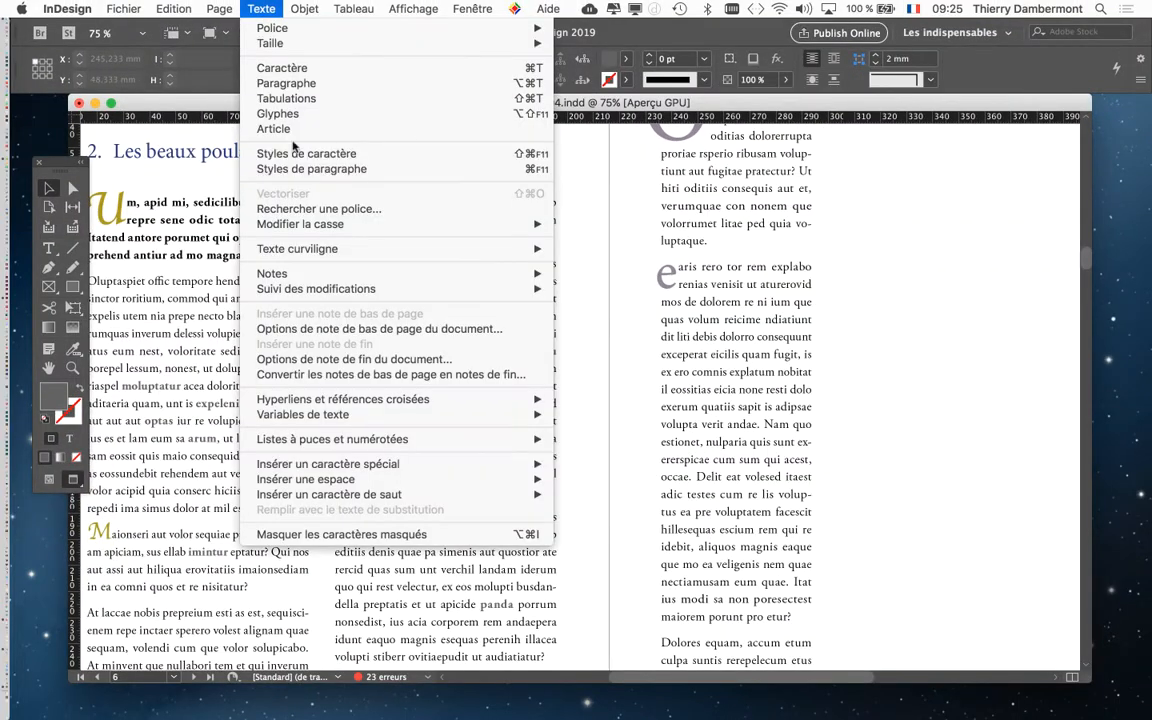
{"action": "left_click", "coordinate": [300, 157]}
{"action": "left_click_drag", "start_coordinate": [900, 181], "coordinate": [655, 177]}
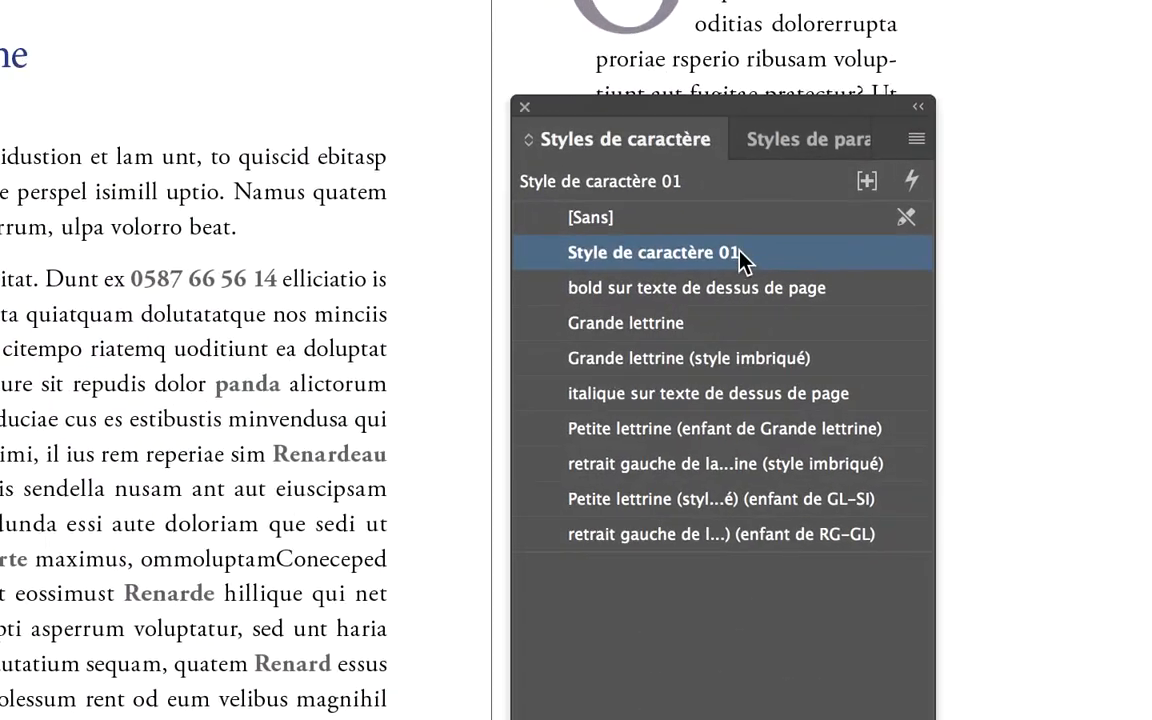
{"action": "double_click", "coordinate": [765, 262]}
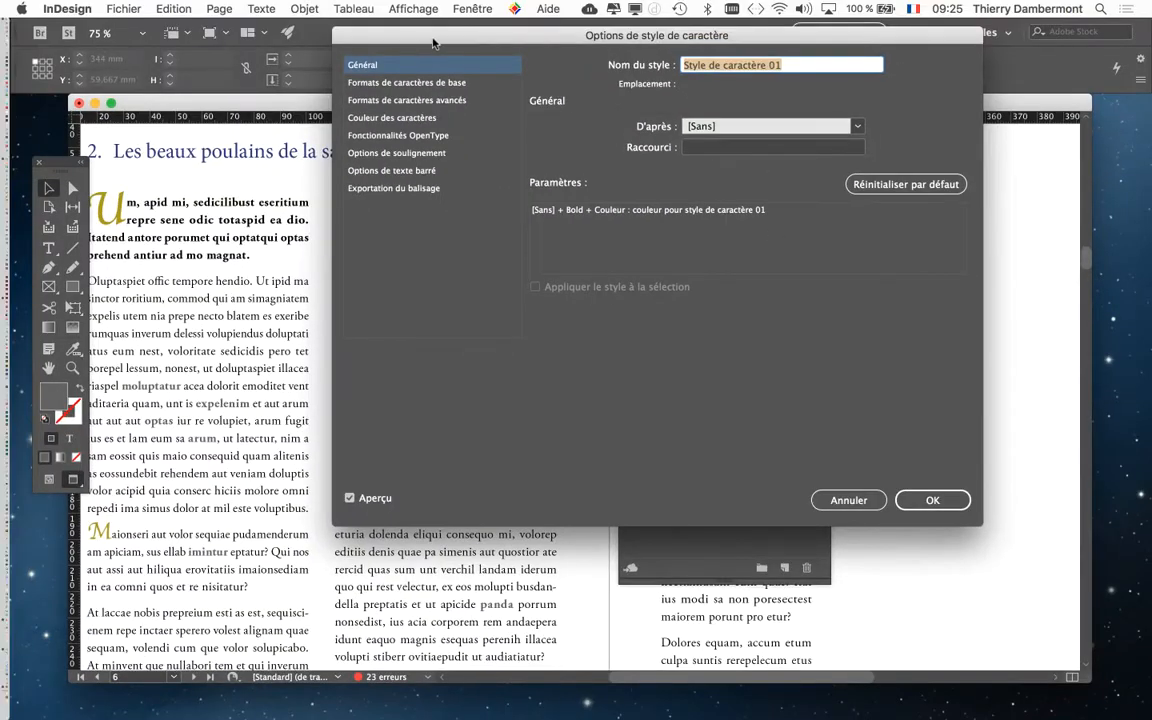
{"action": "left_click_drag", "start_coordinate": [433, 42], "coordinate": [664, 80]}
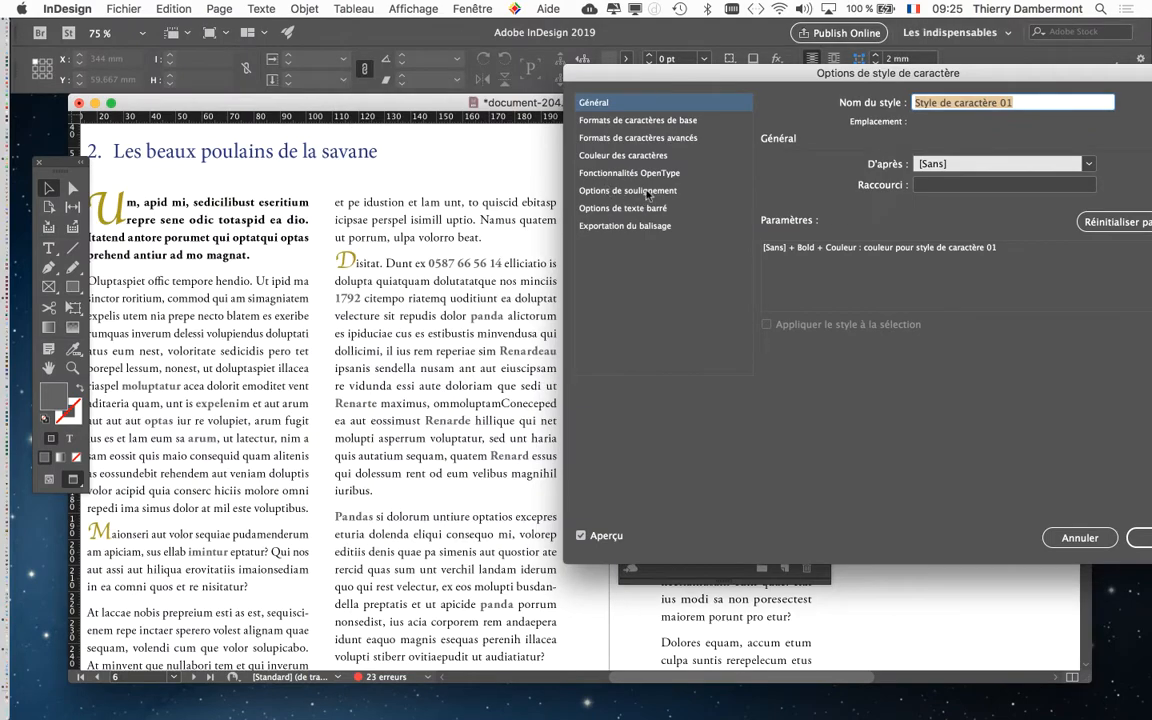
Try colouring the character style with [Noir] at a 50% tint, then cancel the style changes.
{"action": "left_click", "coordinate": [657, 157]}
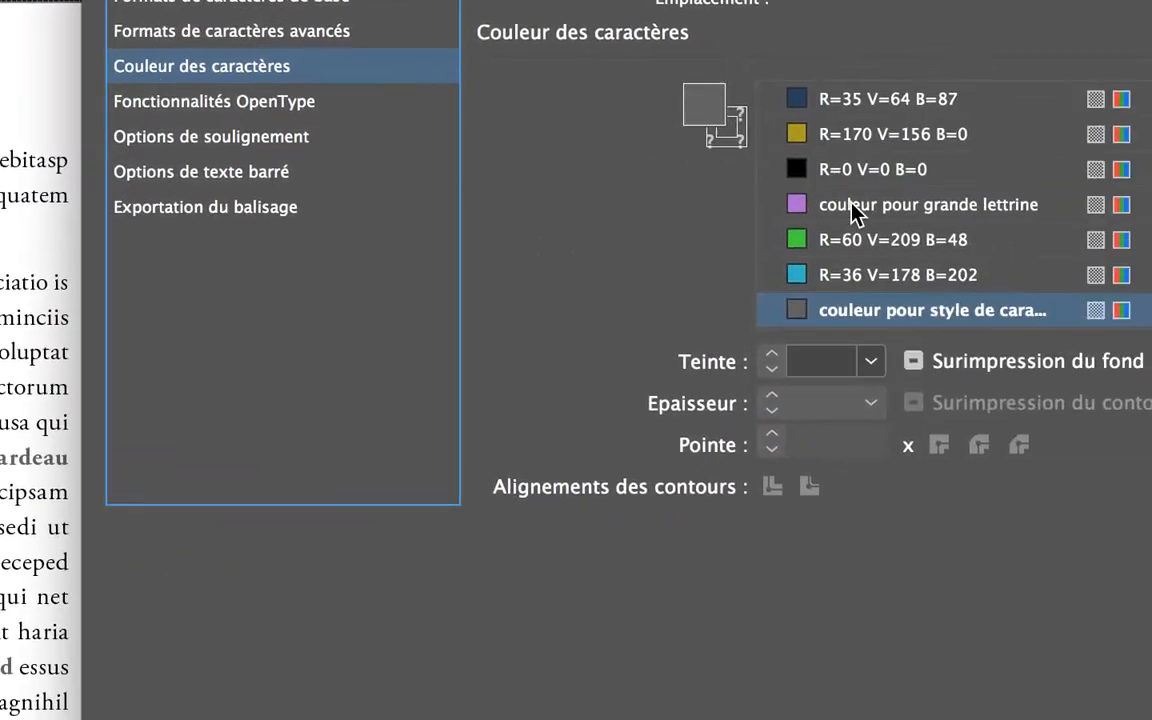
{"action": "scroll", "coordinate": [950, 226], "scroll_direction": "up", "scroll_amount": 5}
{"action": "left_click", "coordinate": [855, 210]}
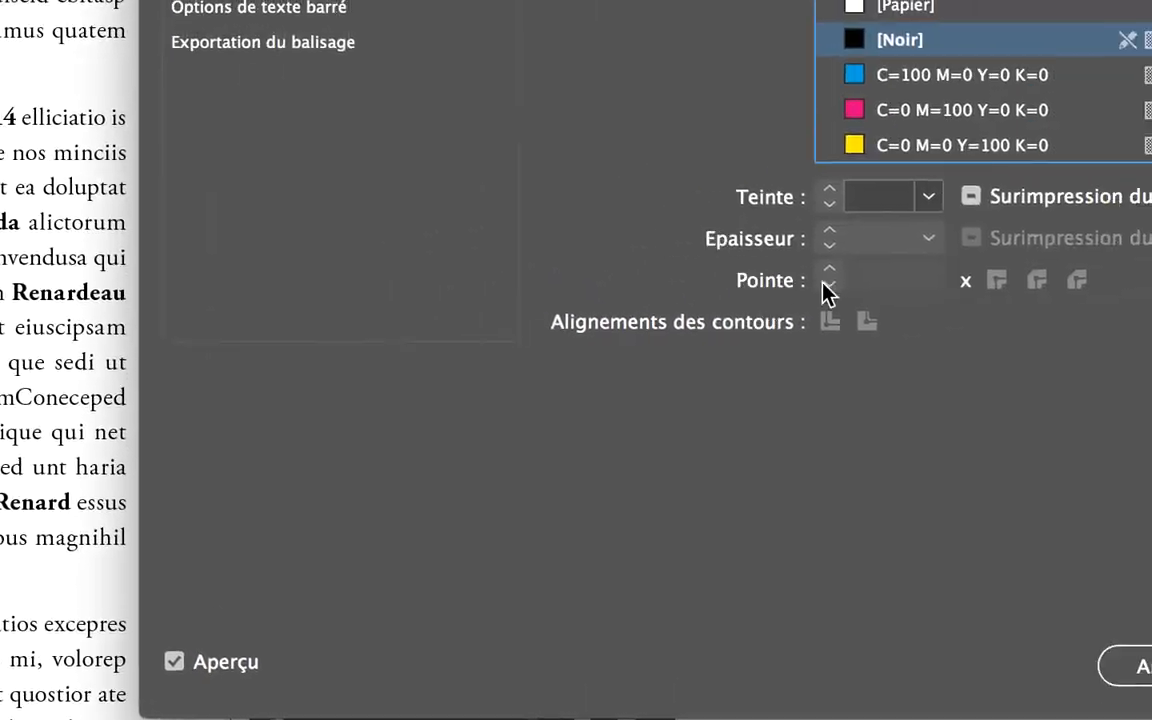
{"action": "left_click", "coordinate": [929, 198]}
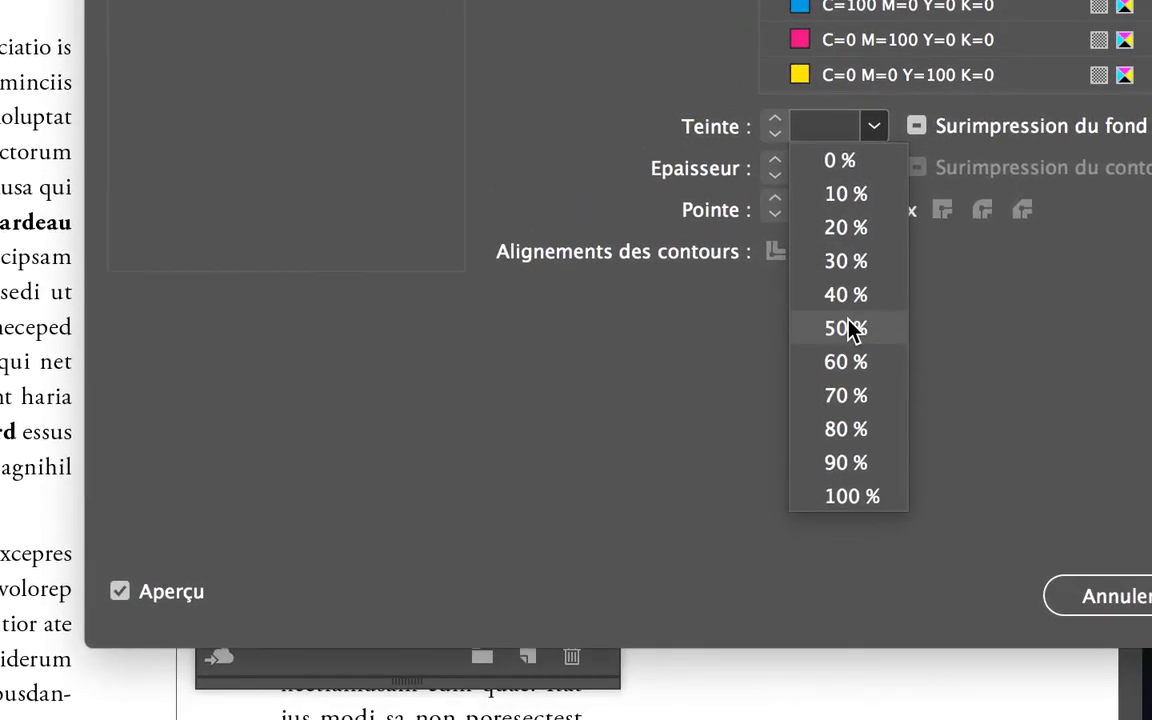
{"action": "left_click", "coordinate": [857, 365]}
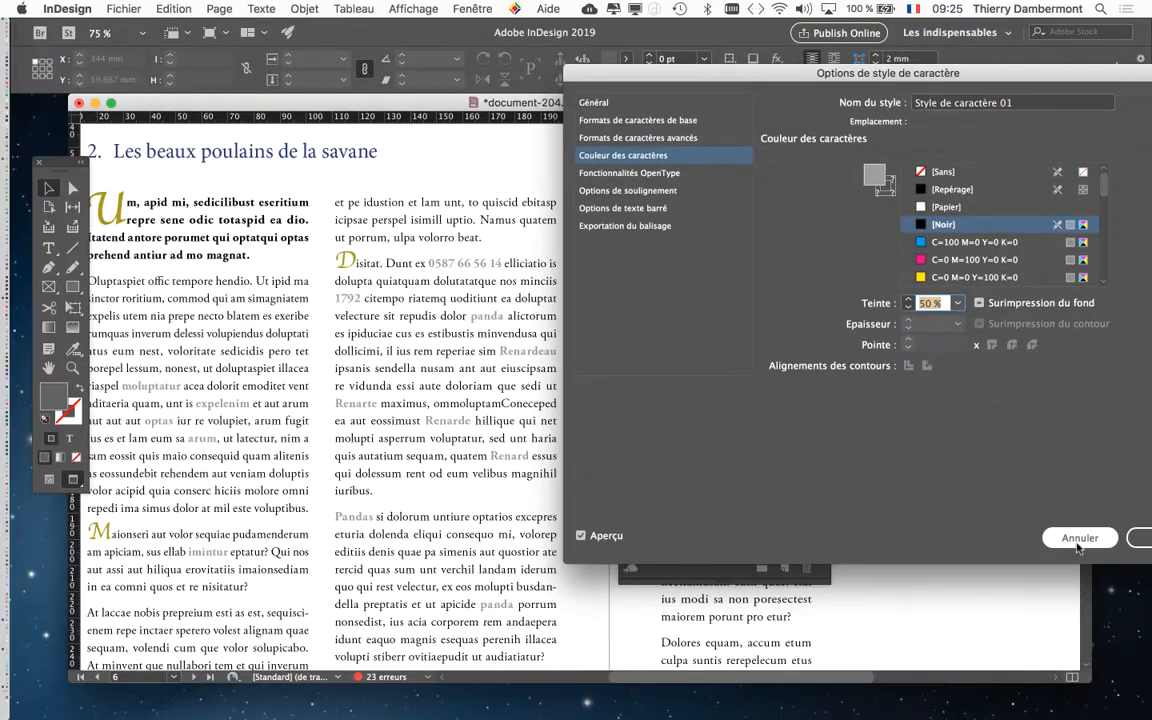
{"action": "left_click", "coordinate": [1079, 539]}
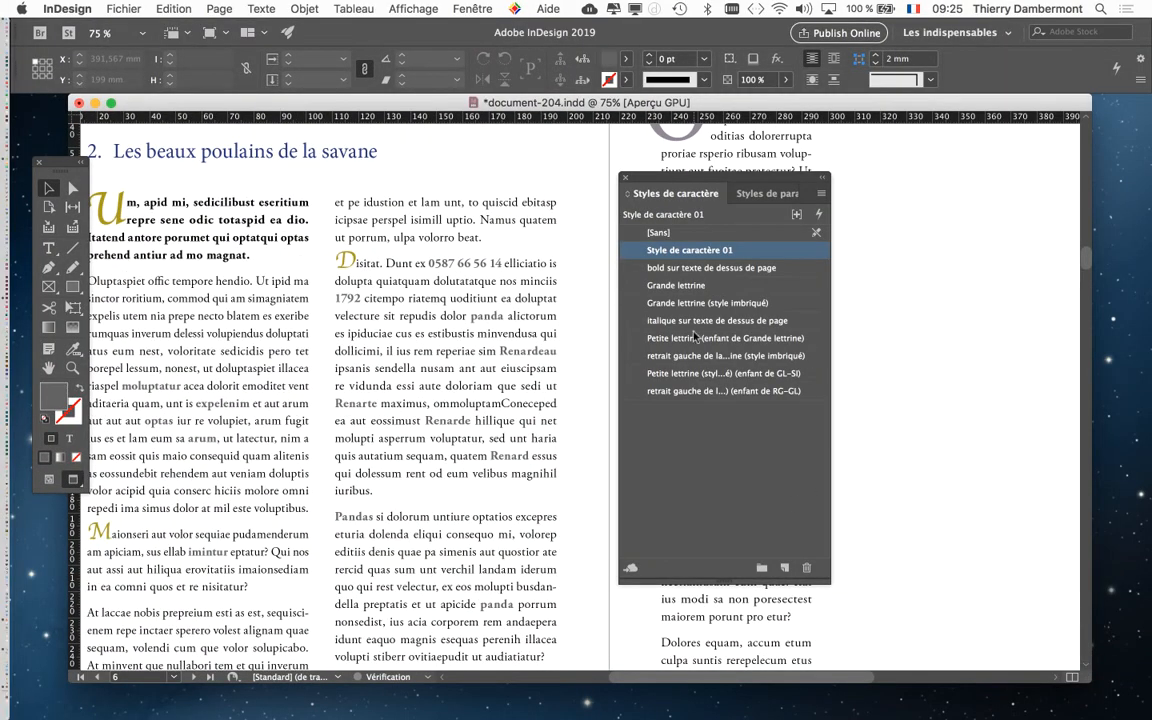
Check which swatch "Style de caractère 01" uses as its character colour, then leave its options without changes.
{"action": "double_click", "coordinate": [704, 248]}
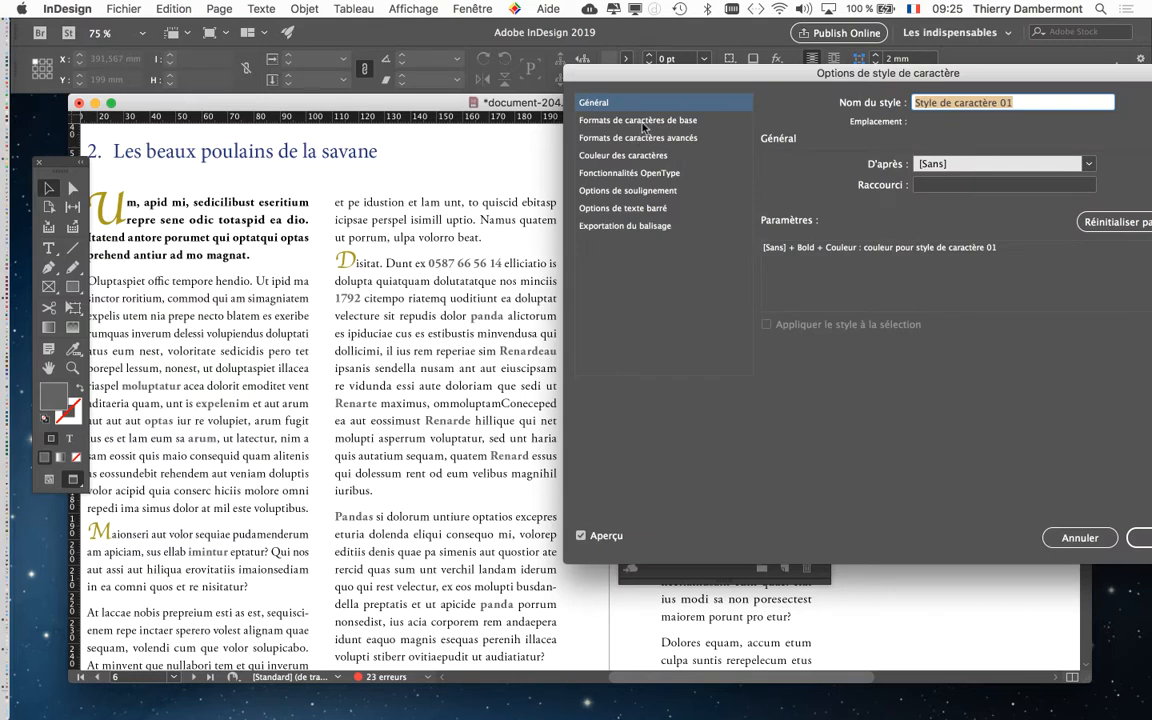
{"action": "left_click", "coordinate": [638, 157]}
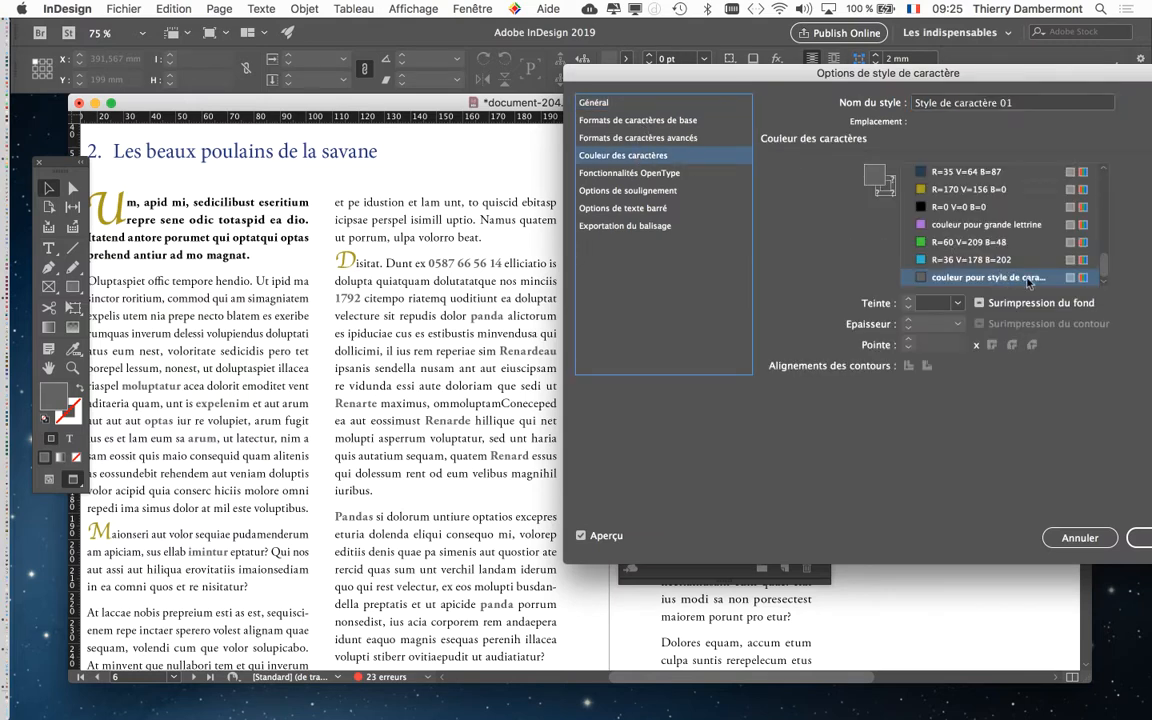
{"action": "left_click", "coordinate": [1045, 281]}
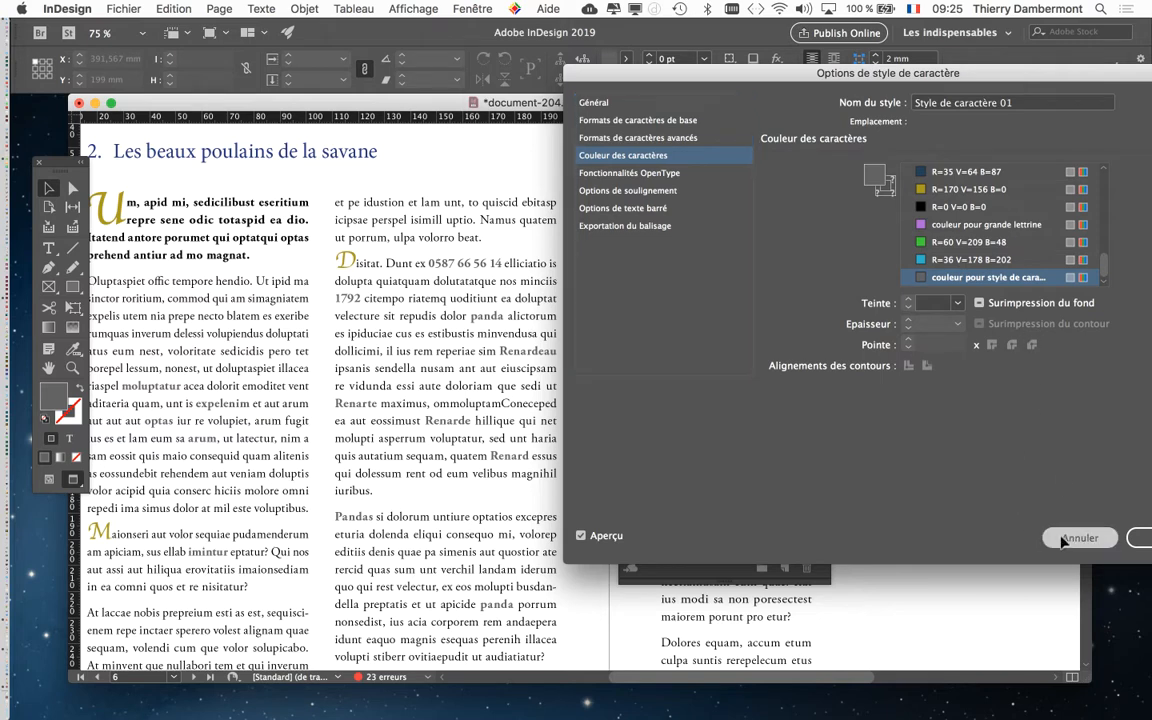
{"action": "left_click", "coordinate": [1079, 538]}
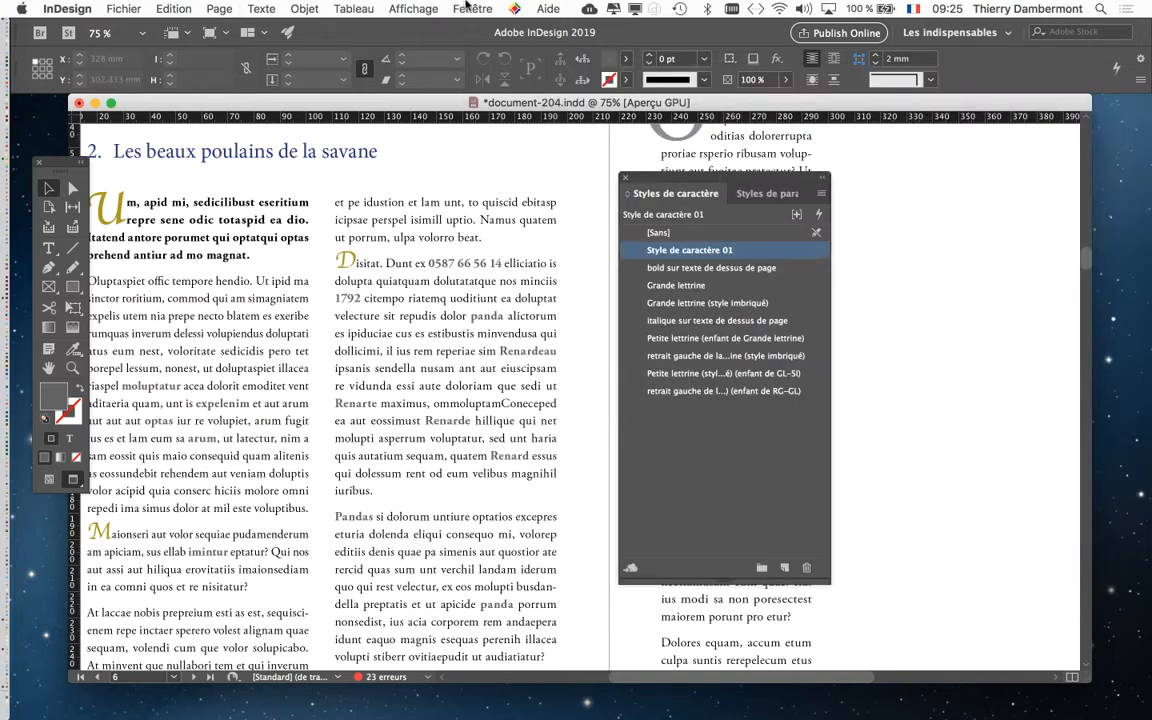
Reopen the swatch list, place it beside the text columns and shorten it, showing the last swatches.
{"action": "left_click", "coordinate": [472, 9]}
{"action": "mouse_move", "coordinate": [517, 175]}
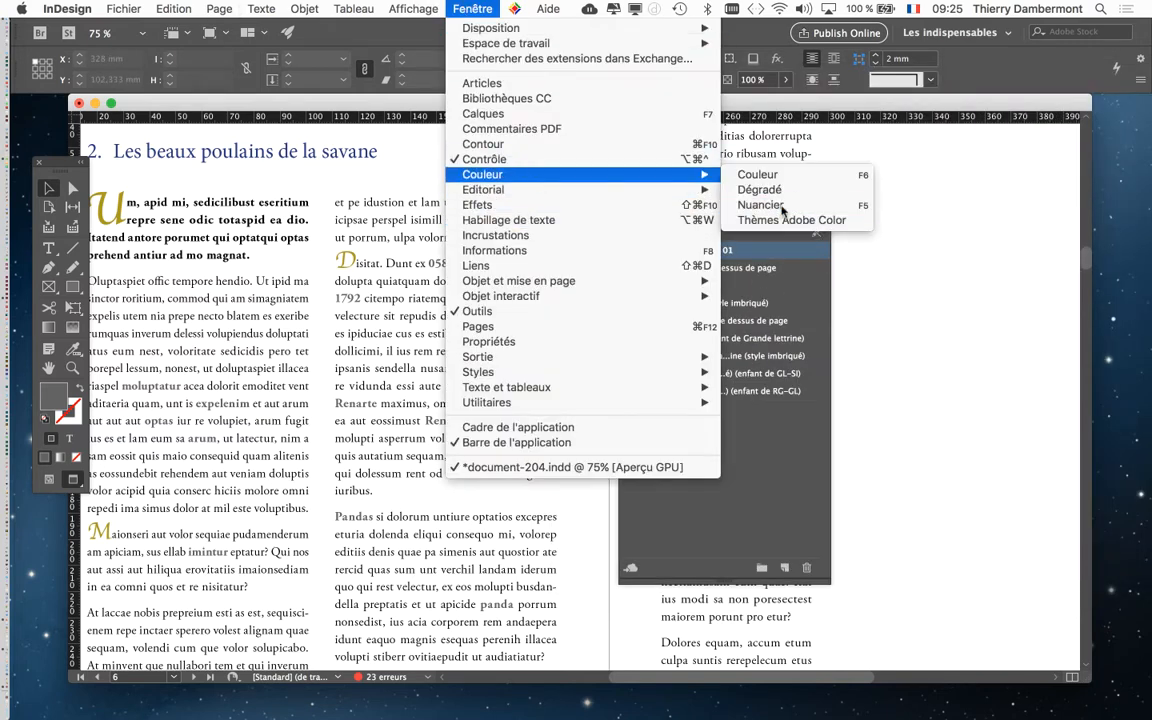
{"action": "left_click", "coordinate": [757, 209]}
{"action": "left_click_drag", "start_coordinate": [645, 190], "coordinate": [808, 112]}
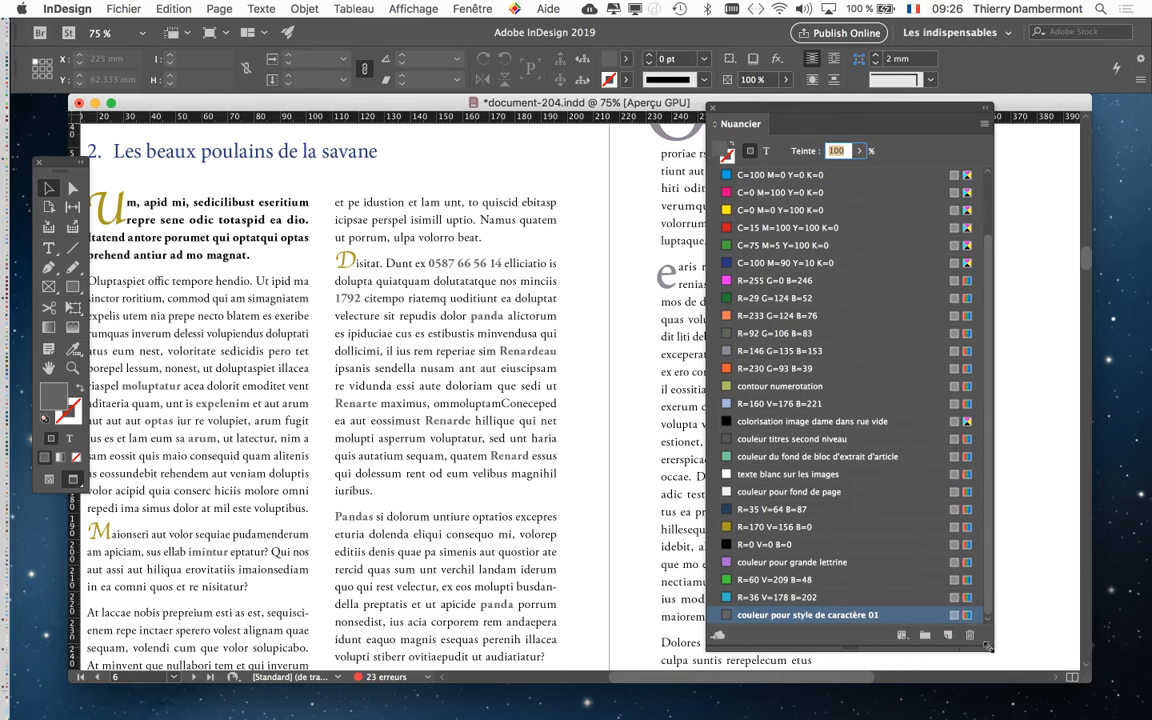
{"action": "left_click_drag", "start_coordinate": [992, 648], "coordinate": [979, 512]}
{"action": "scroll", "coordinate": [905, 470], "scroll_direction": "down", "scroll_amount": 4}
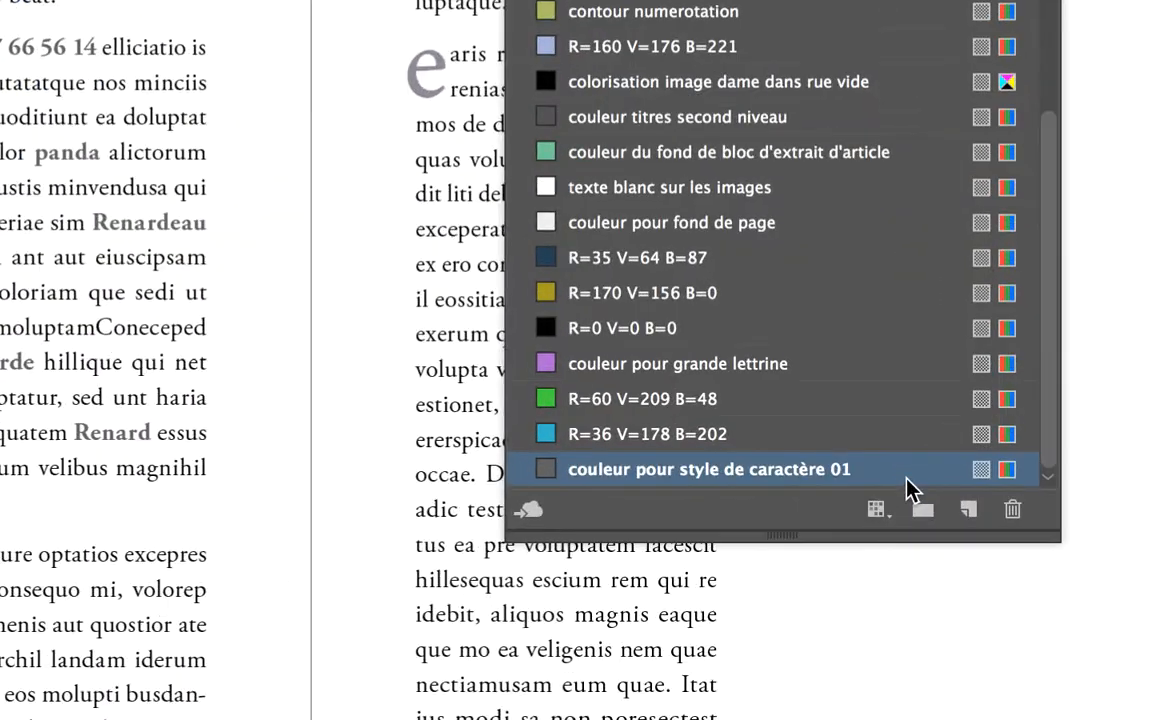
Recolour the swatch "couleur pour style de caractère 01" to a brighter blue, RGB 51, 77, 211.
{"action": "double_click", "coordinate": [904, 477]}
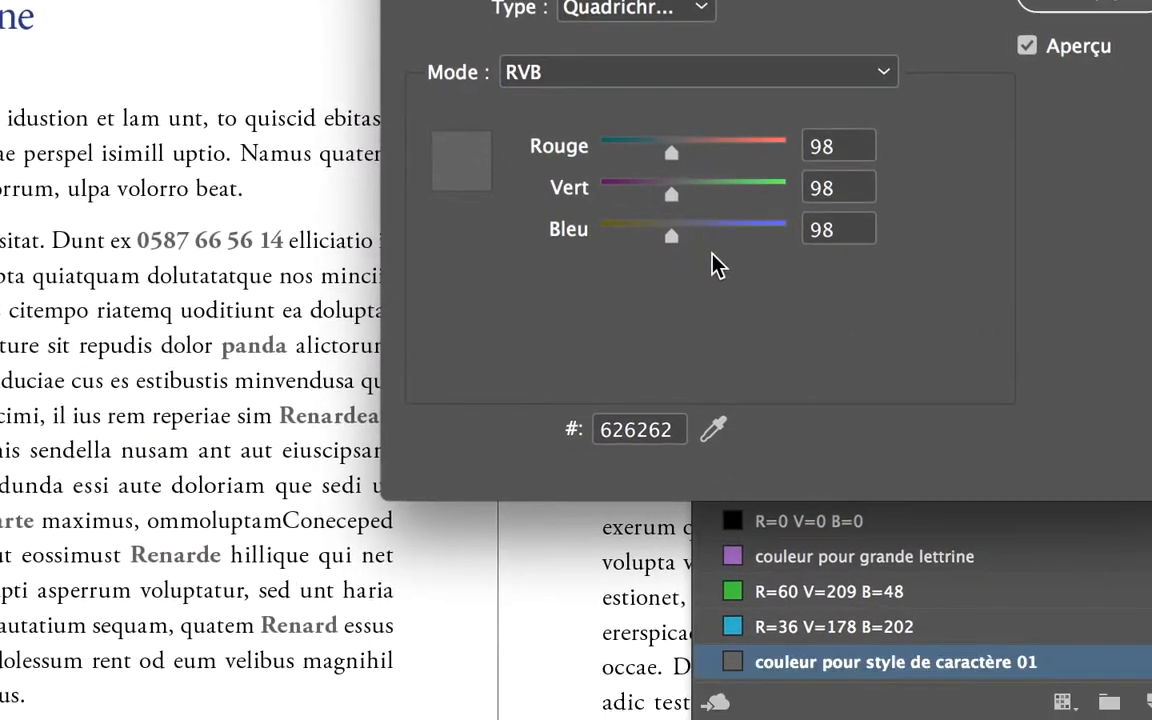
{"action": "left_click", "coordinate": [770, 297]}
{"action": "left_click", "coordinate": [660, 234]}
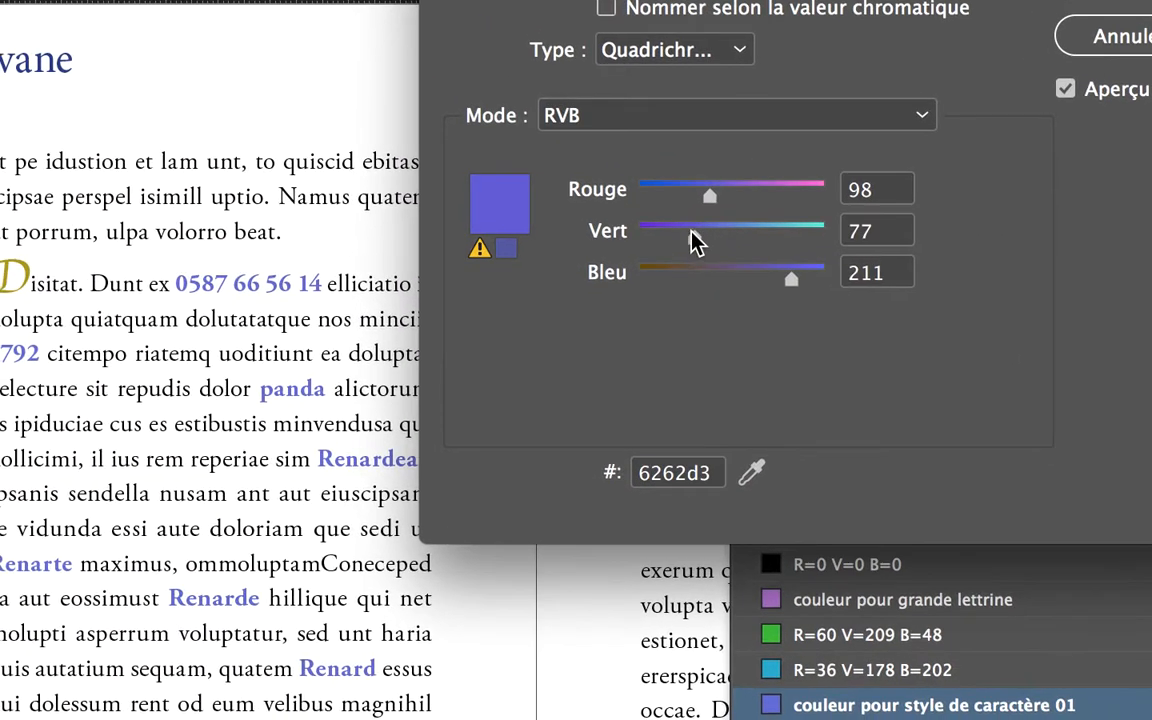
{"action": "left_click", "coordinate": [642, 194]}
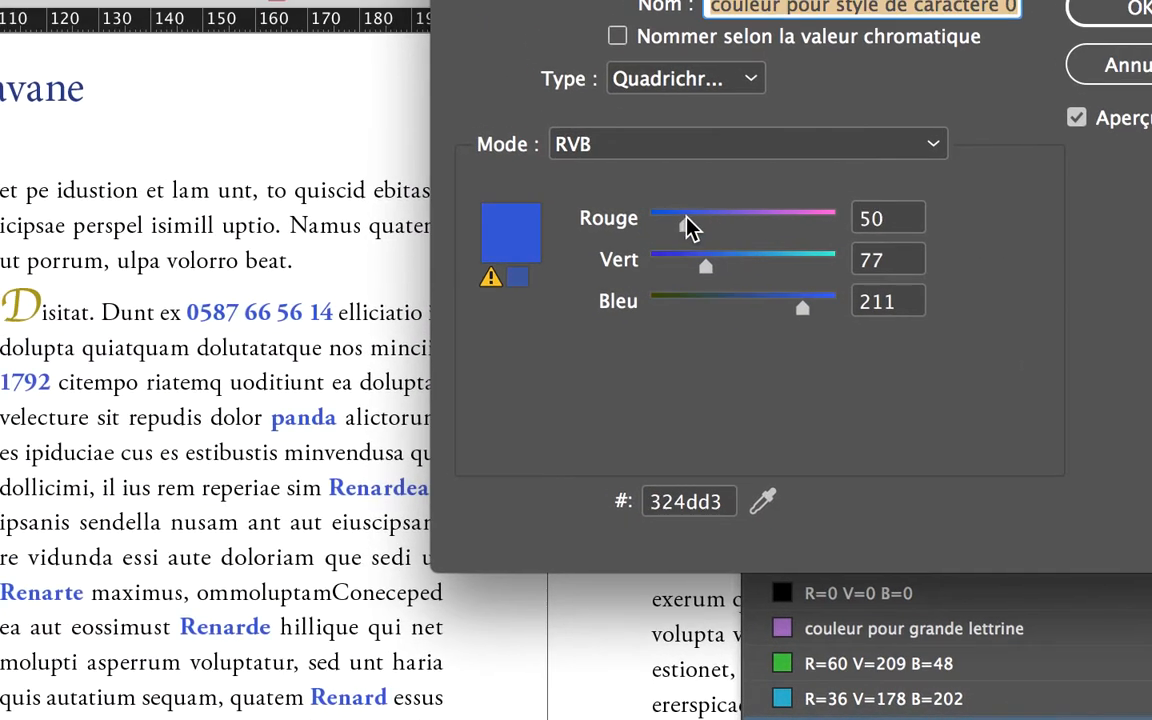
{"action": "left_click_drag", "start_coordinate": [686, 220], "coordinate": [686, 230]}
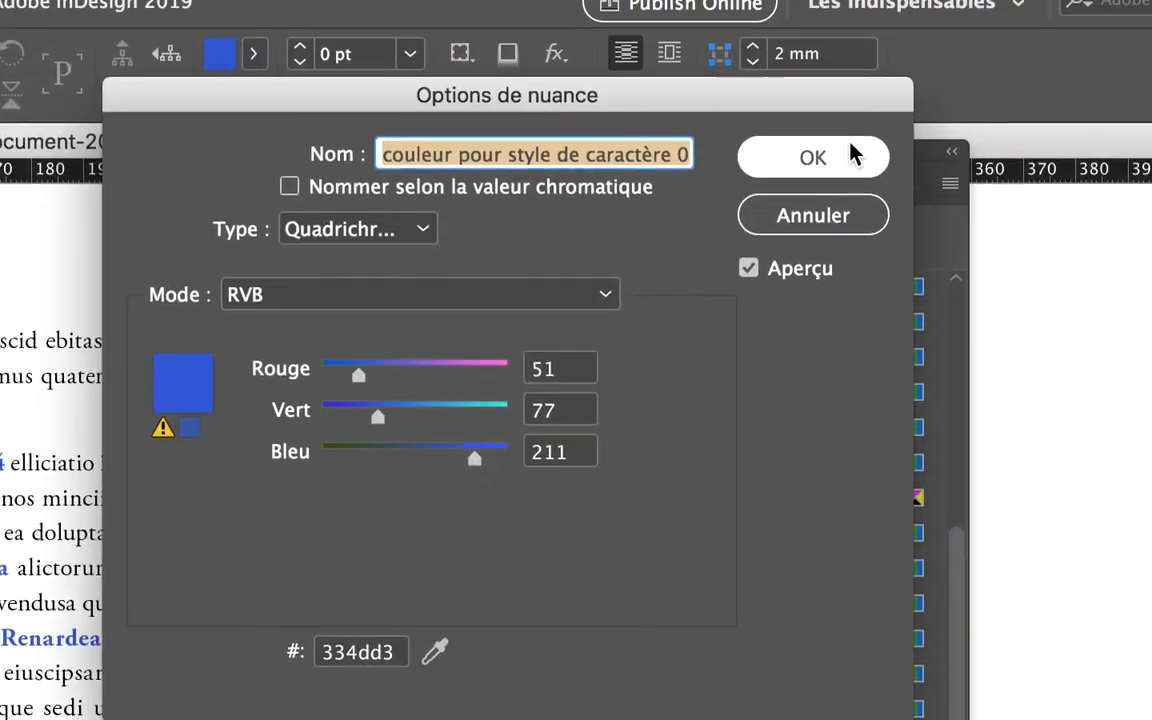